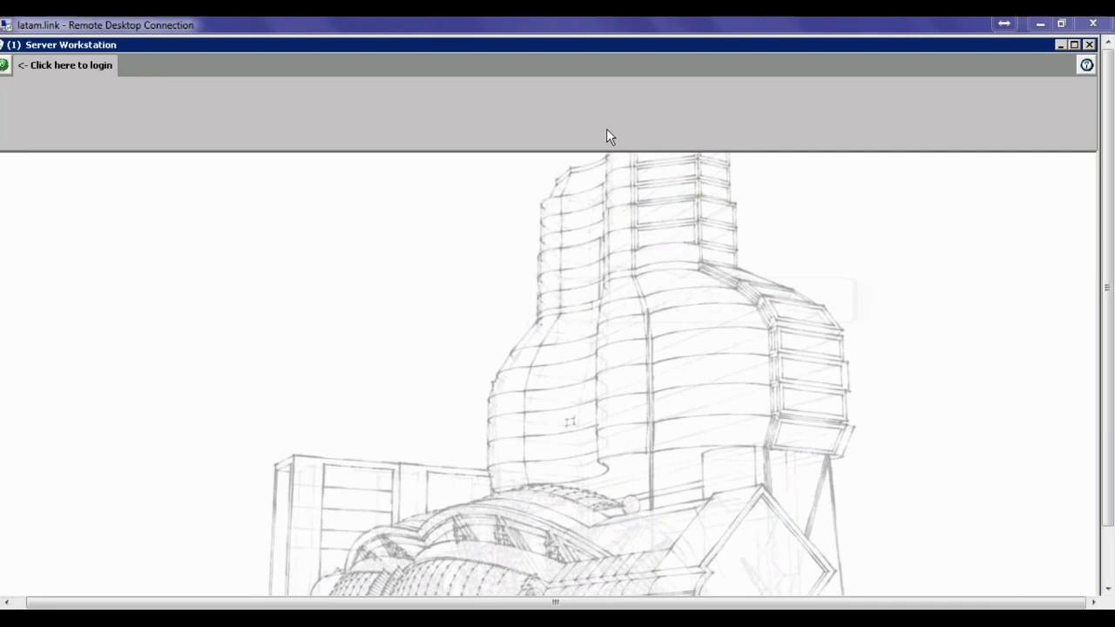
left_click(1086, 64)
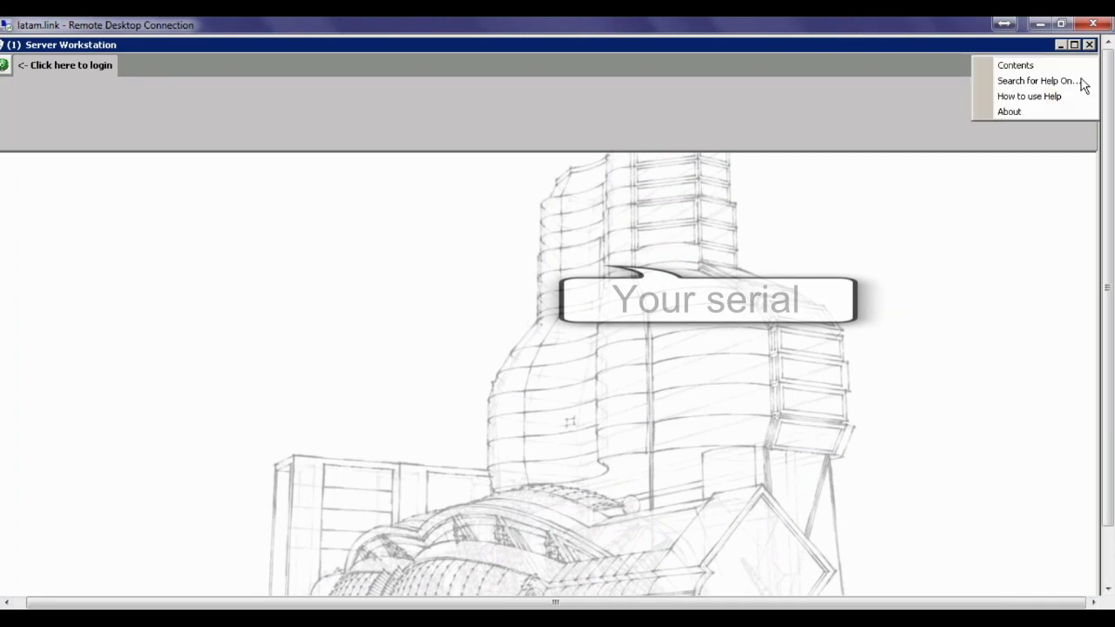
left_click(1035, 112)
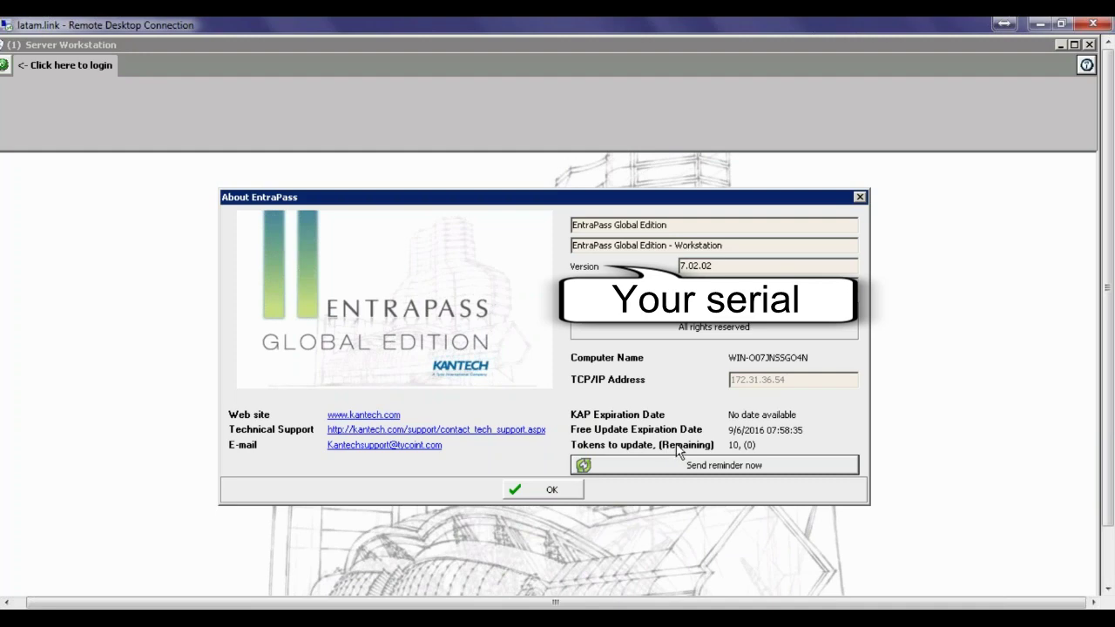
key("Return")
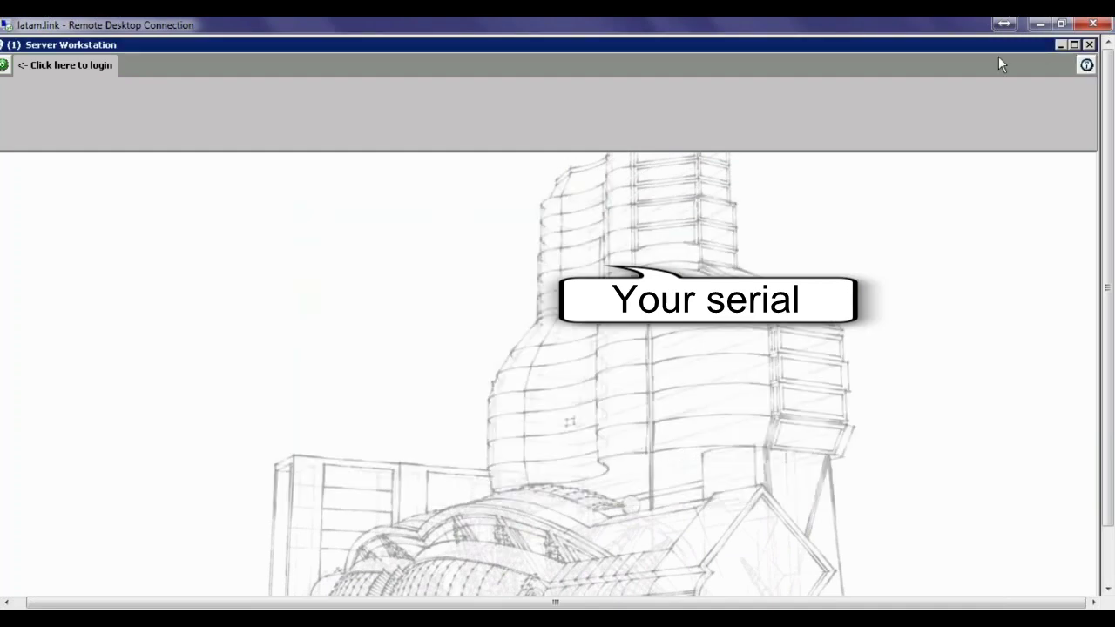
left_click(1085, 65)
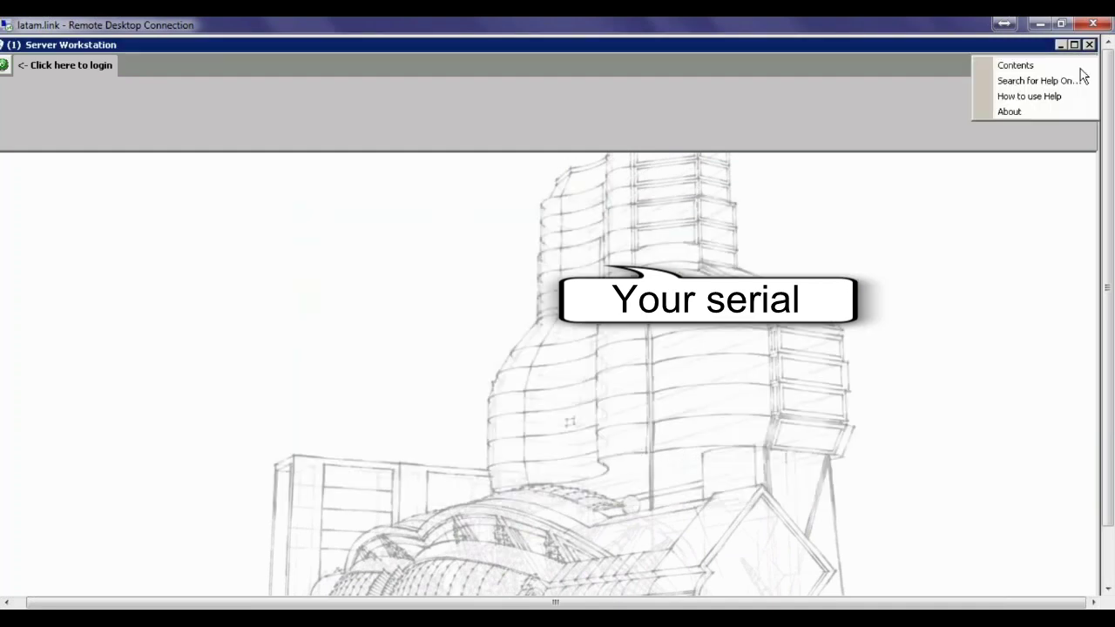
left_click(1045, 111)
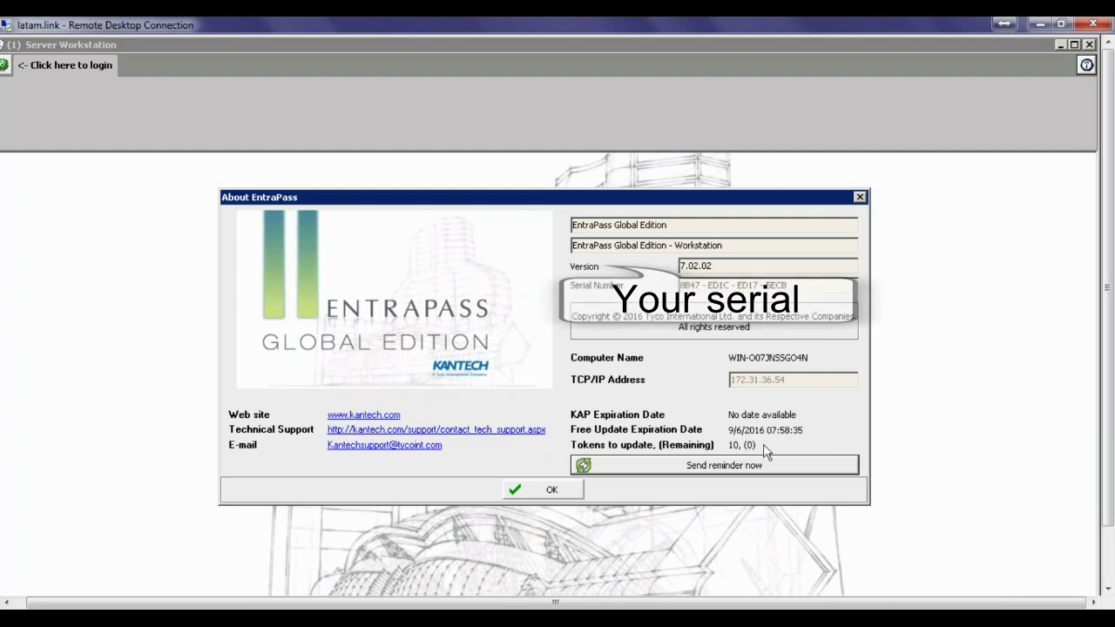
left_click(574, 491)
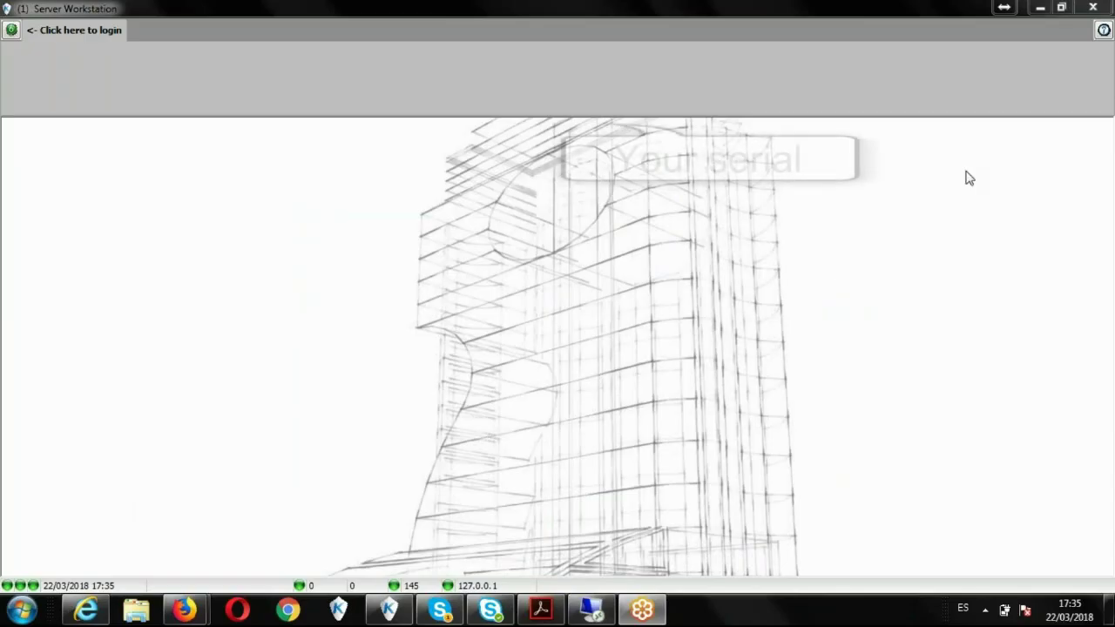
left_click(1103, 31)
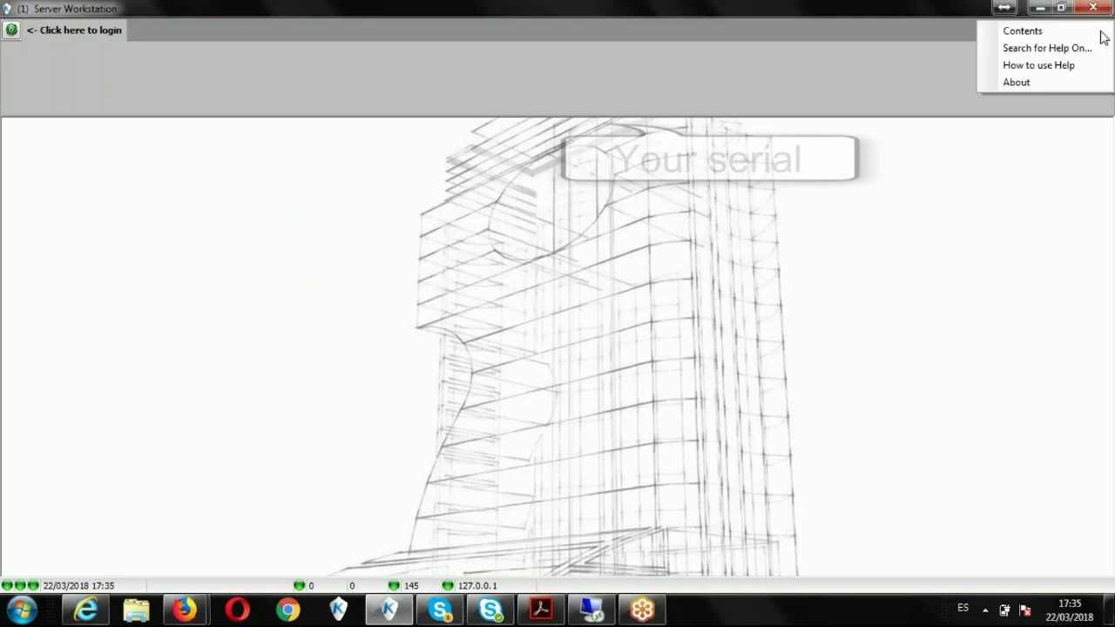
left_click(1071, 82)
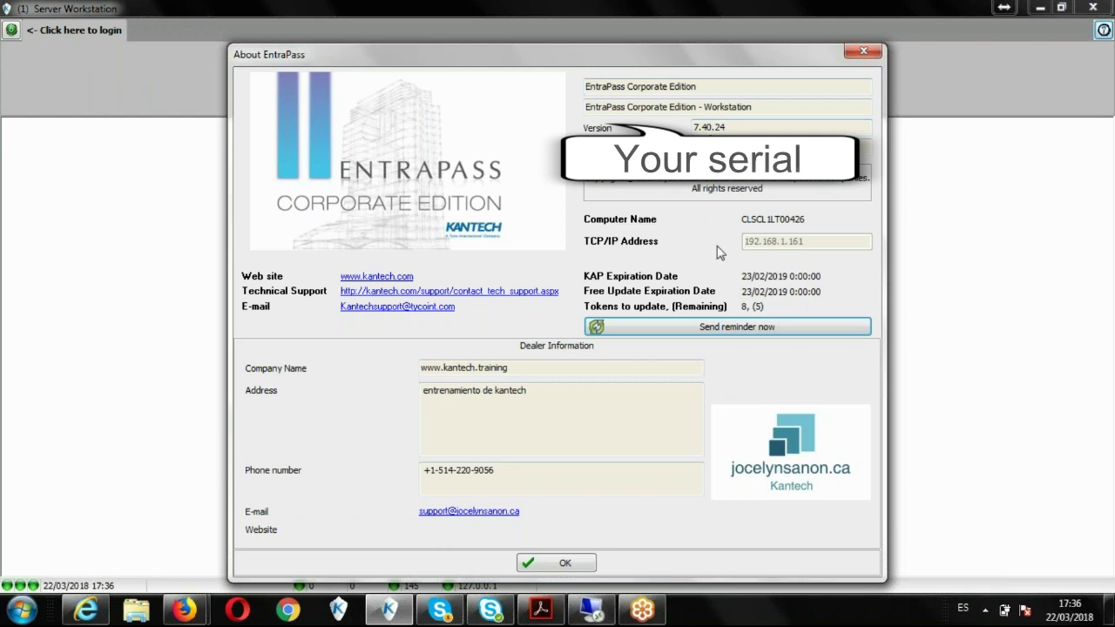
left_click(194, 467)
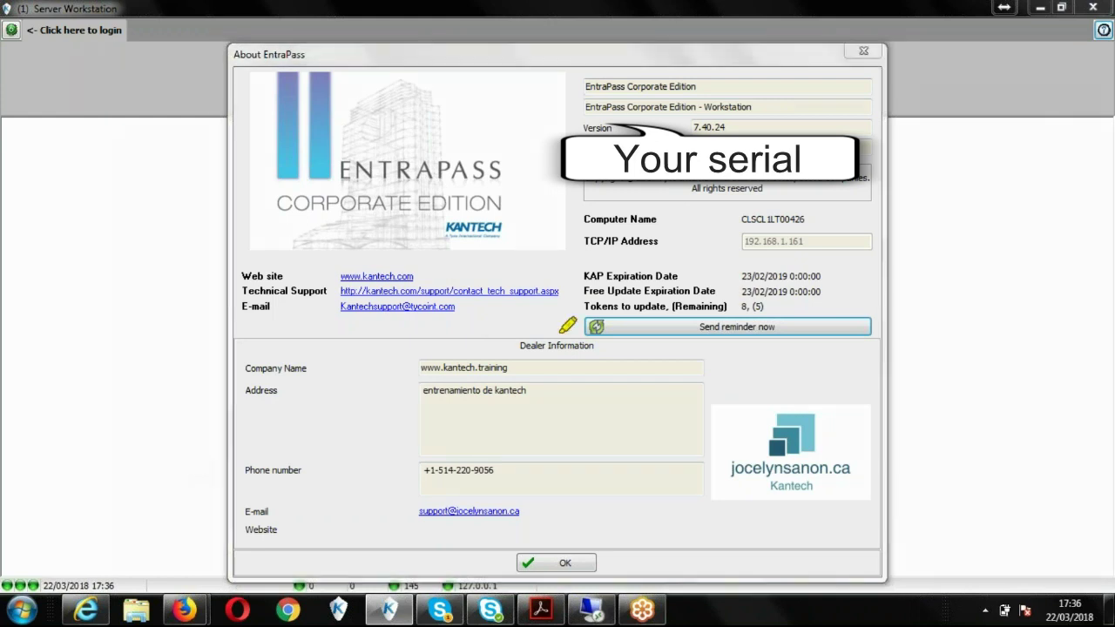
left_click_drag(575, 305, 812, 301)
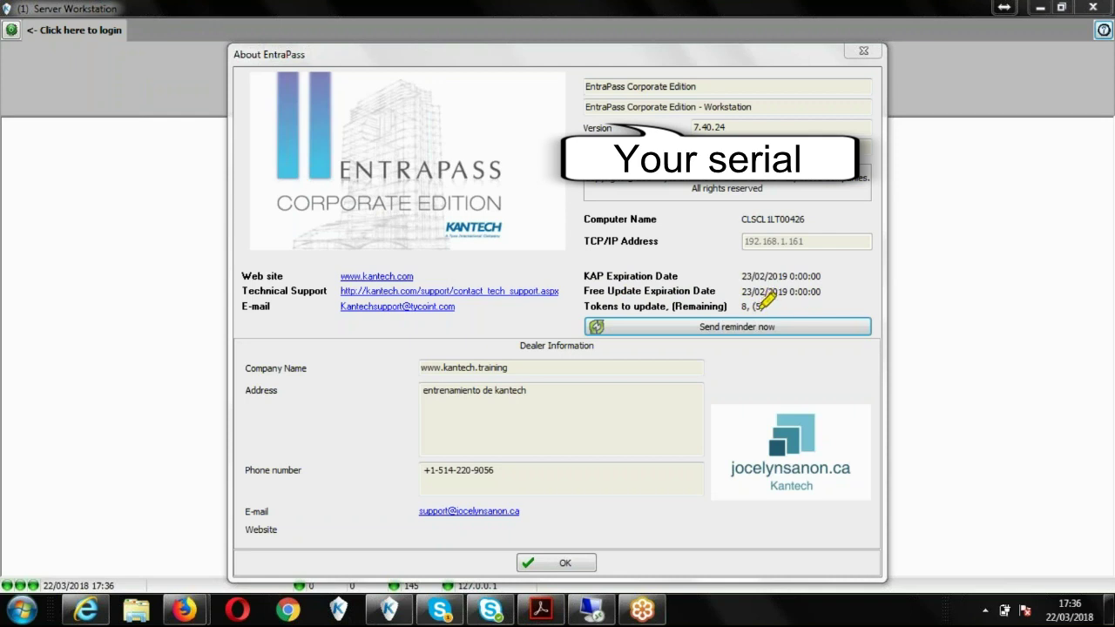
key("Escape")
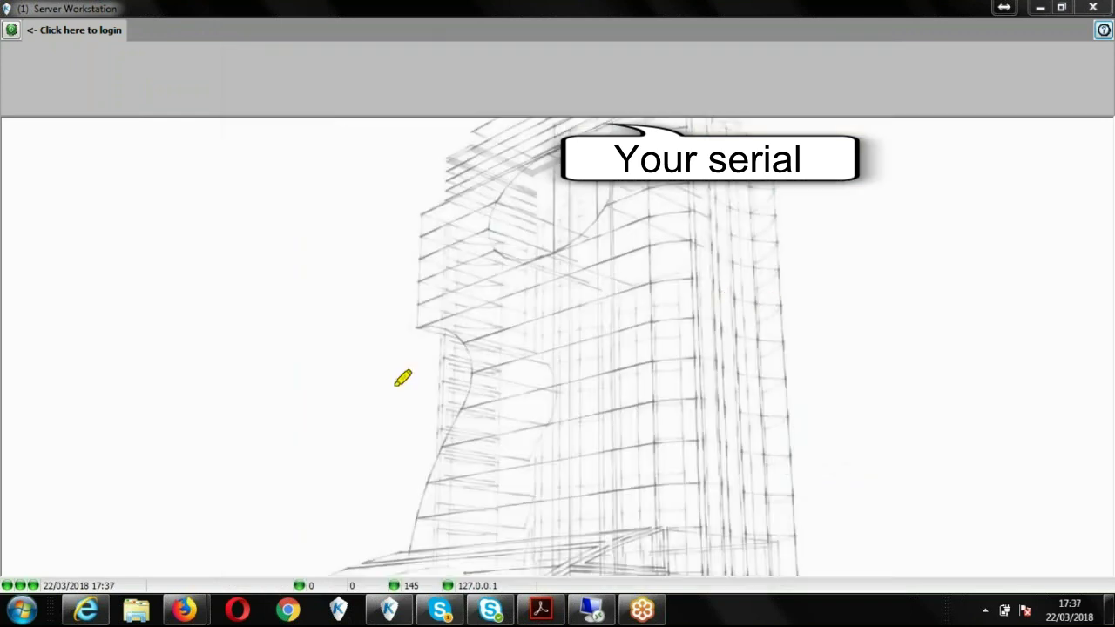
left_click(1104, 29)
left_click(1053, 83)
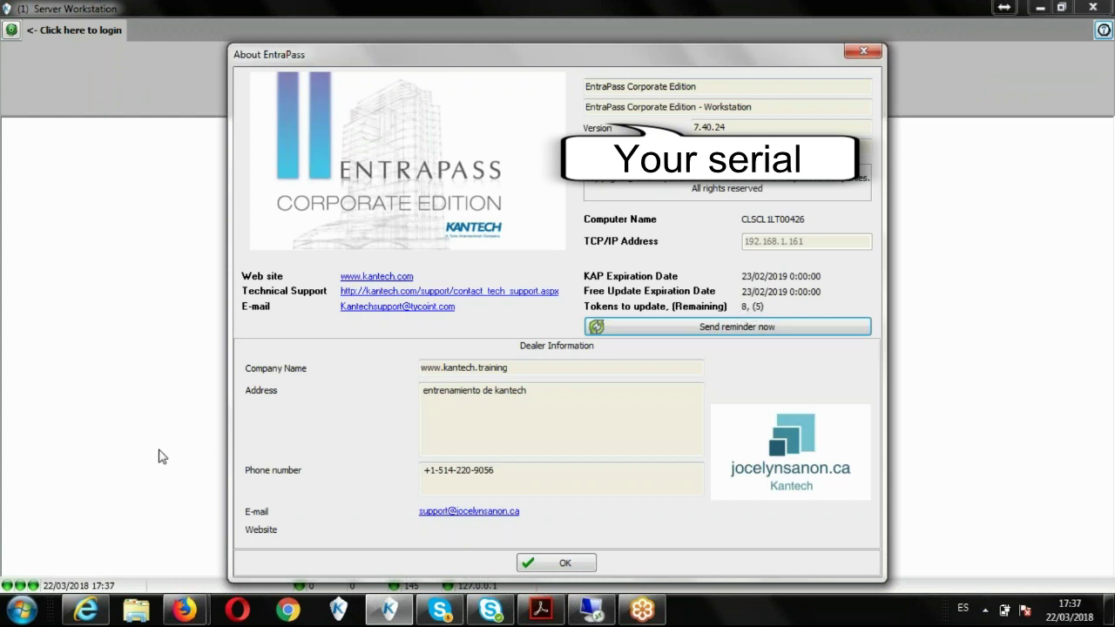
key("ctrl+2")
mouse_move(751, 300)
left_mouse_down()
mouse_move(771, 311)
mouse_move(758, 298)
left_mouse_up()
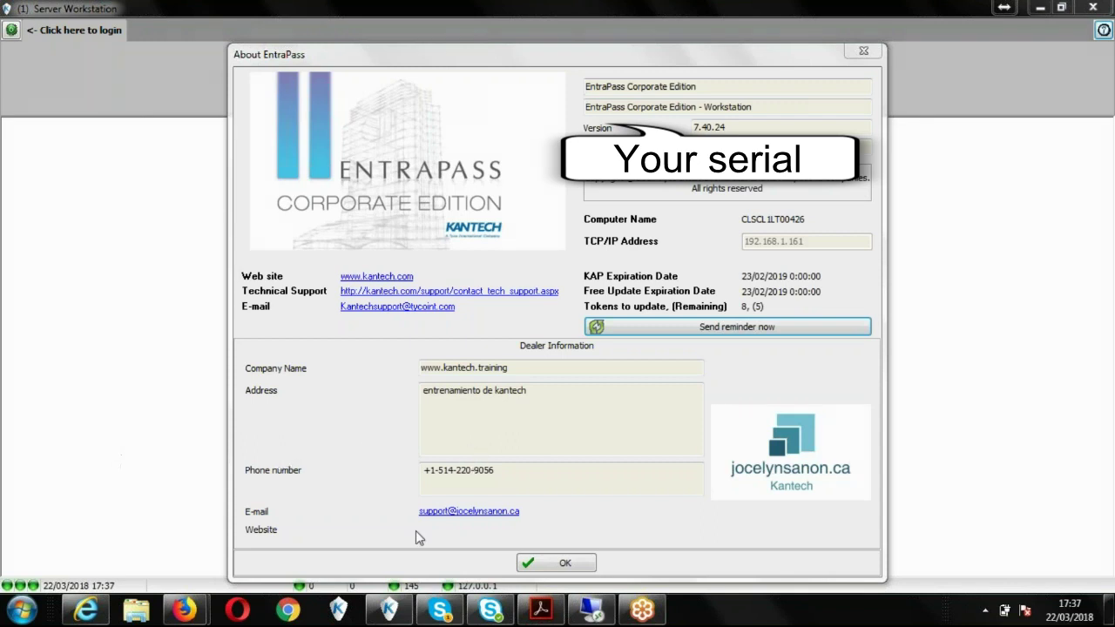
left_click(574, 563)
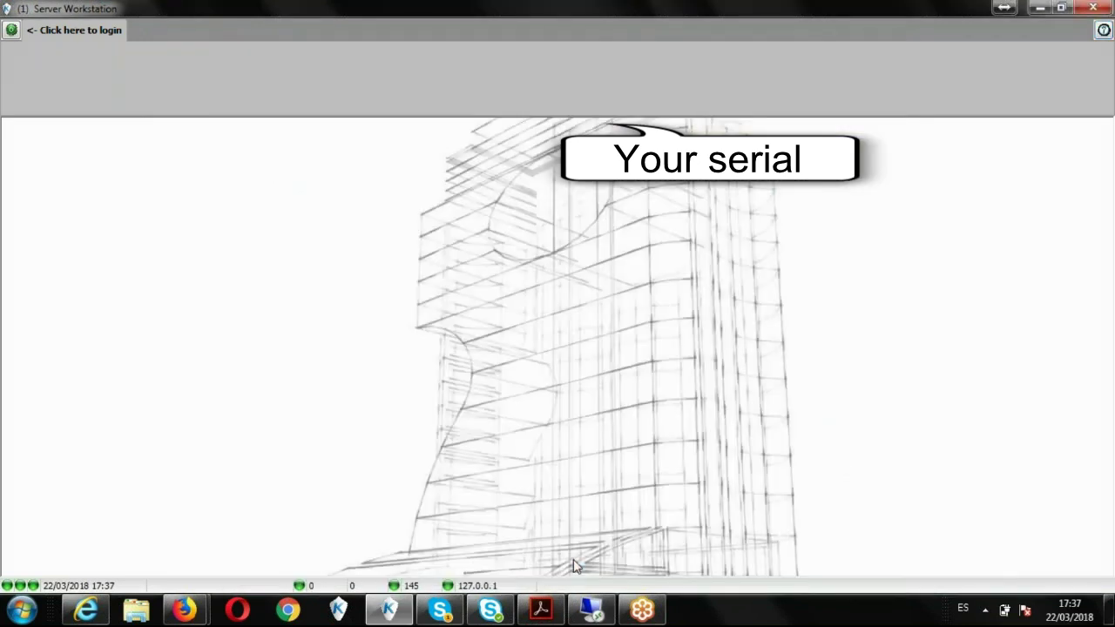
left_click(1104, 30)
left_click(1056, 80)
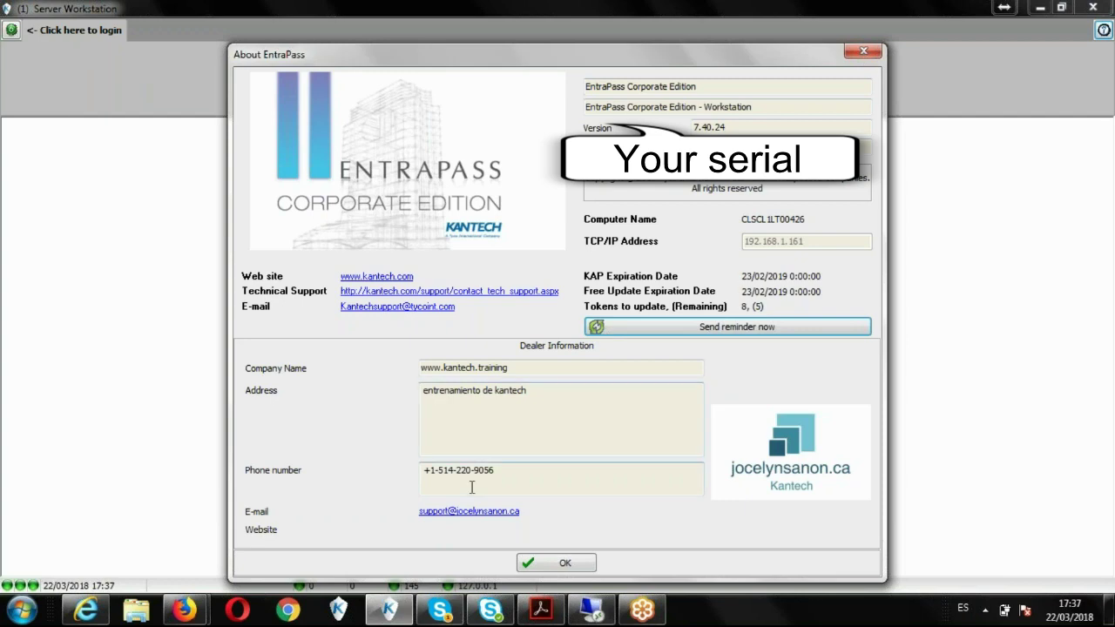
Close the version details window and attempt a login with the user name and password.
left_click(562, 563)
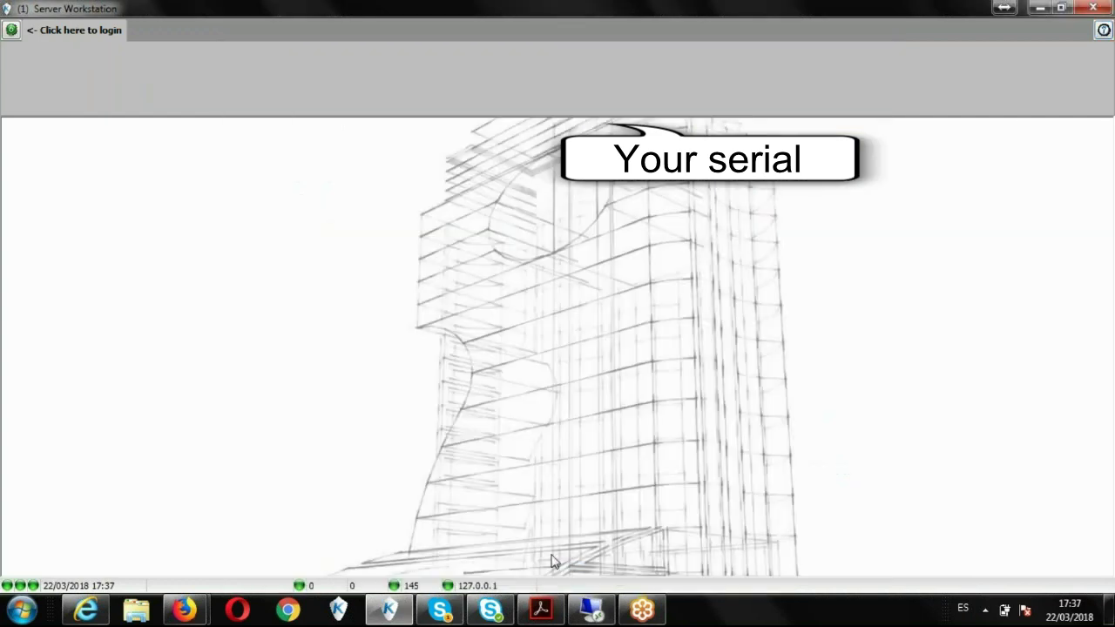
left_click(10, 35)
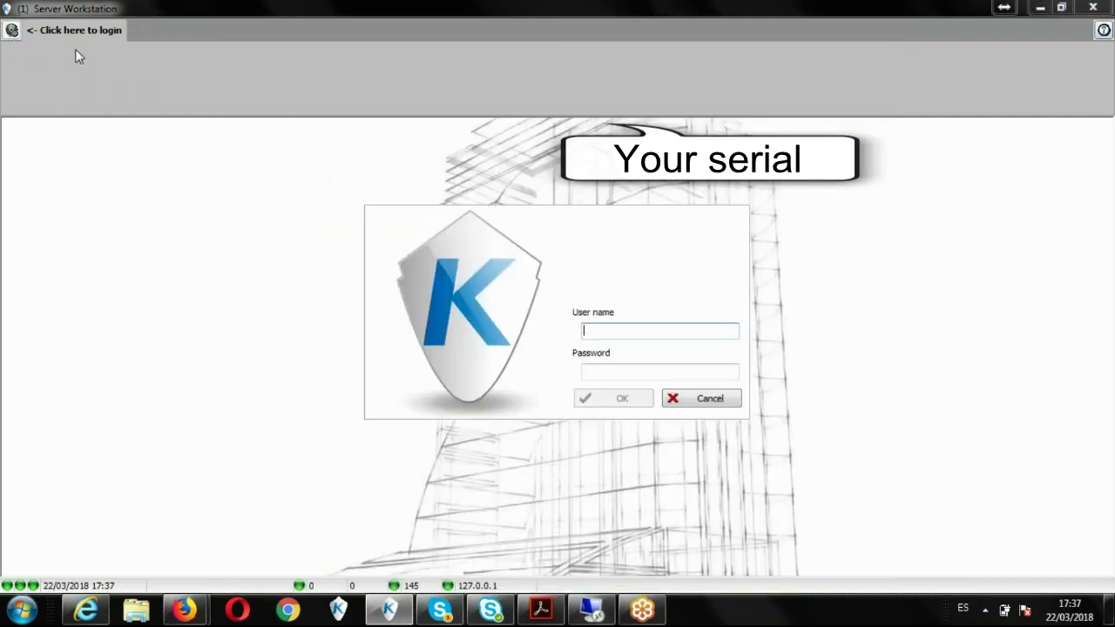
type("kanteck")
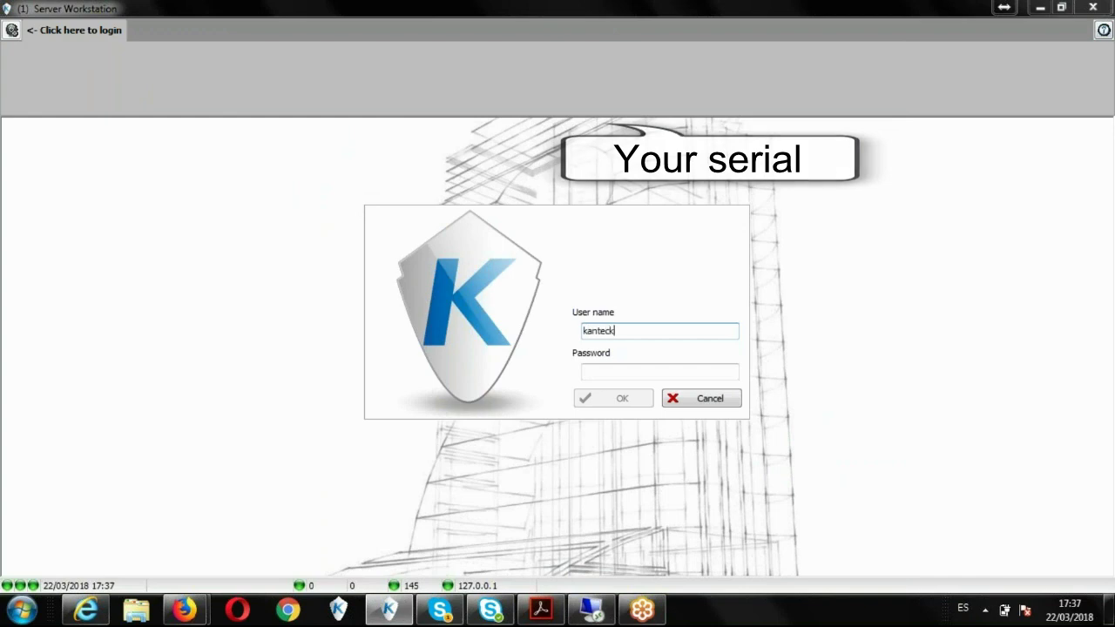
key("Tab")
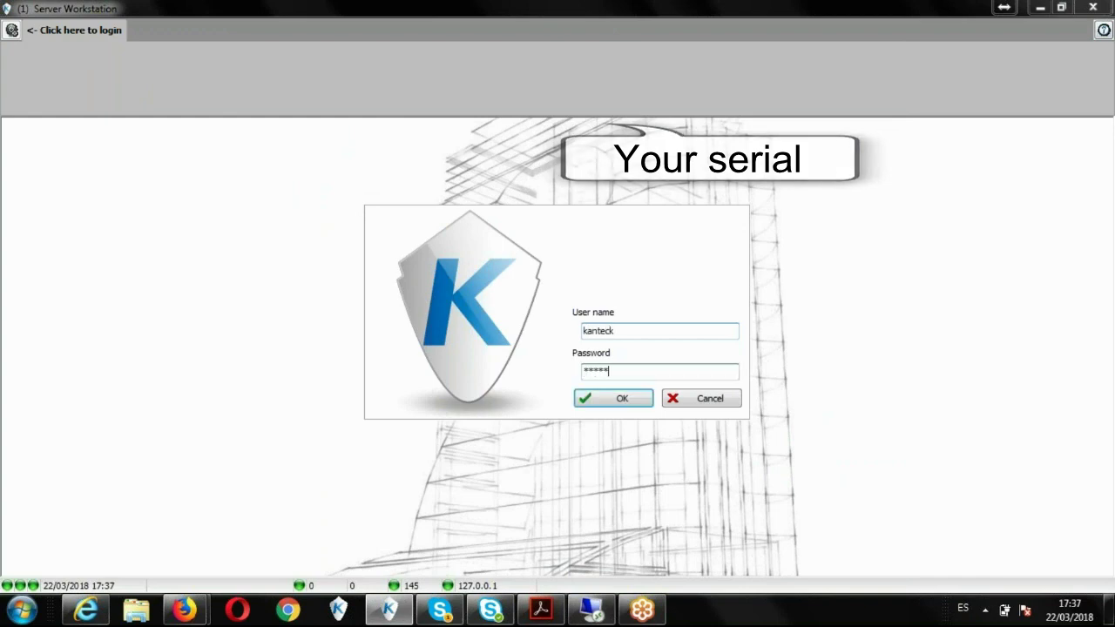
key("Return")
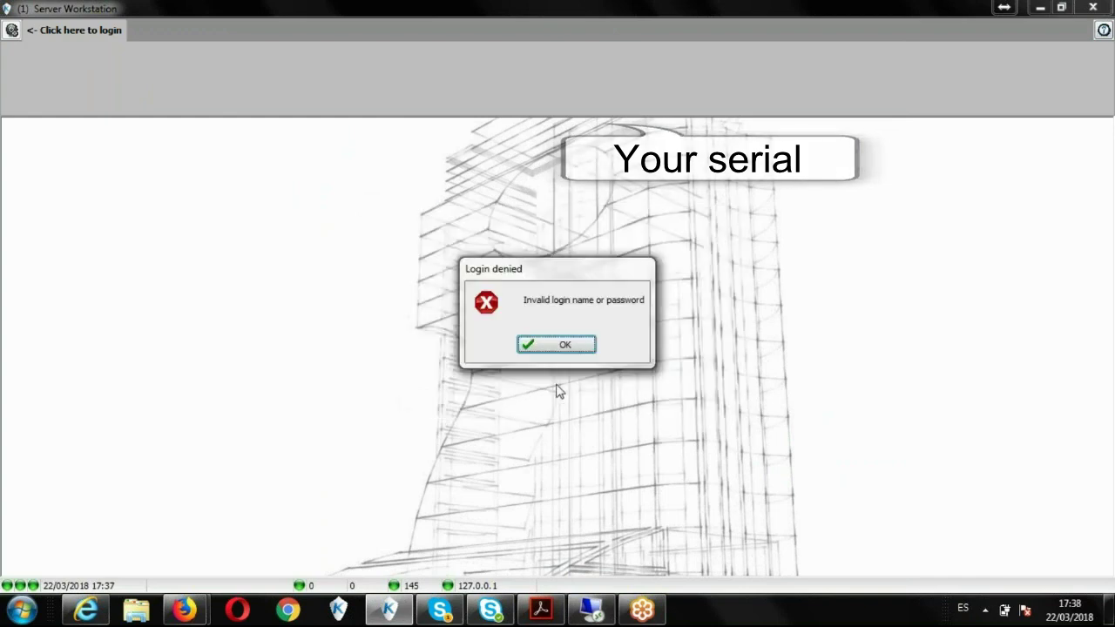
Dismiss the 'Login denied' message and log in again with the corrected user name and password.
left_click(556, 344)
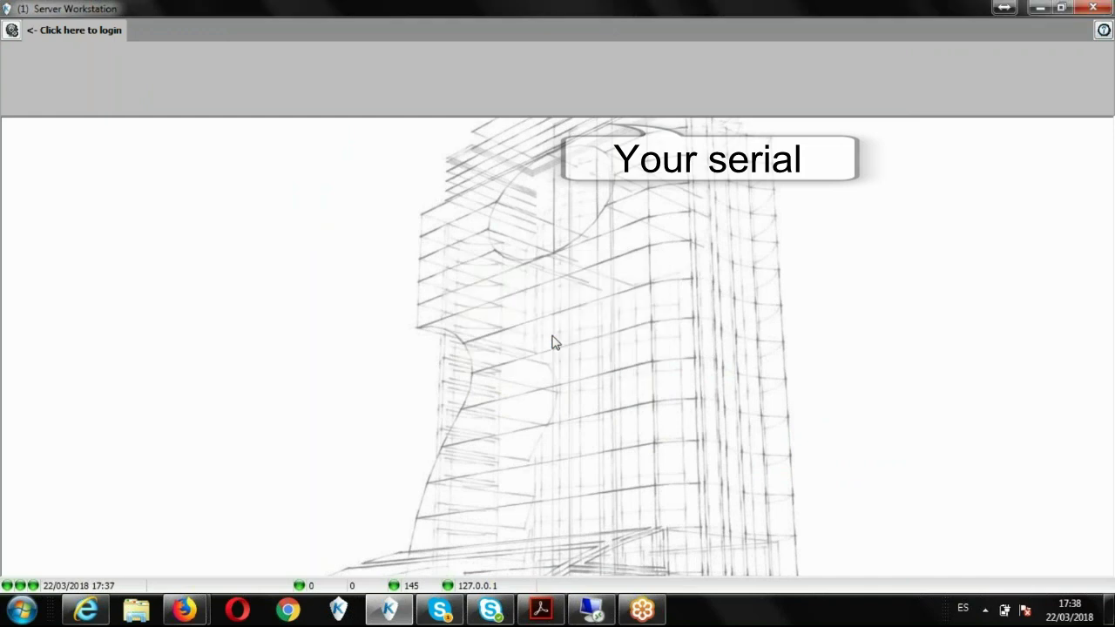
left_click(12, 31)
type("ka")
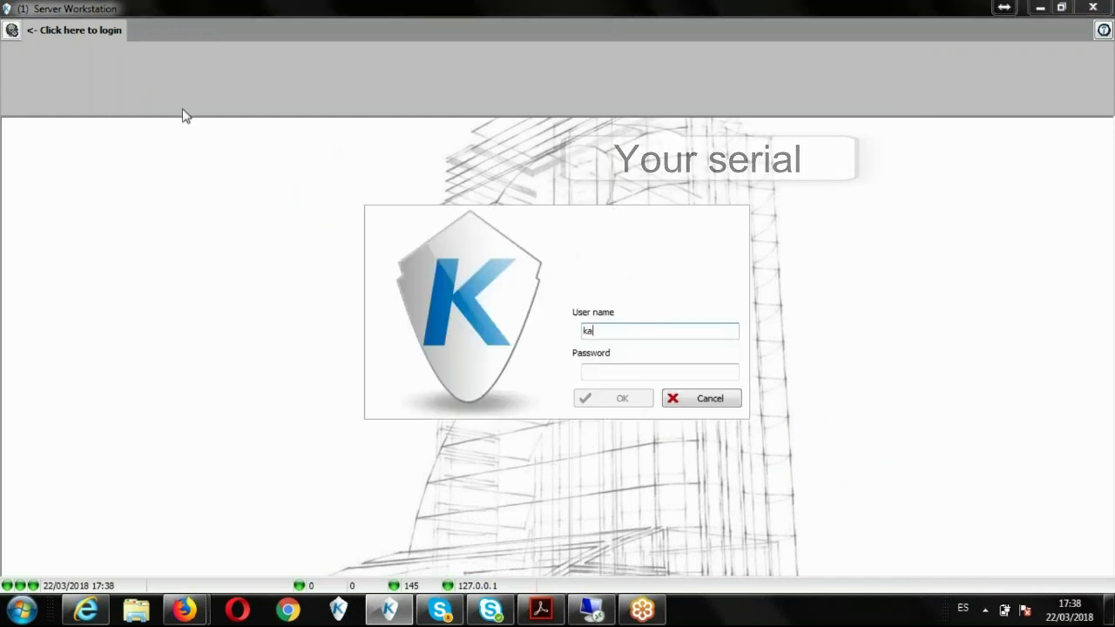
type("ntech")
key("Tab")
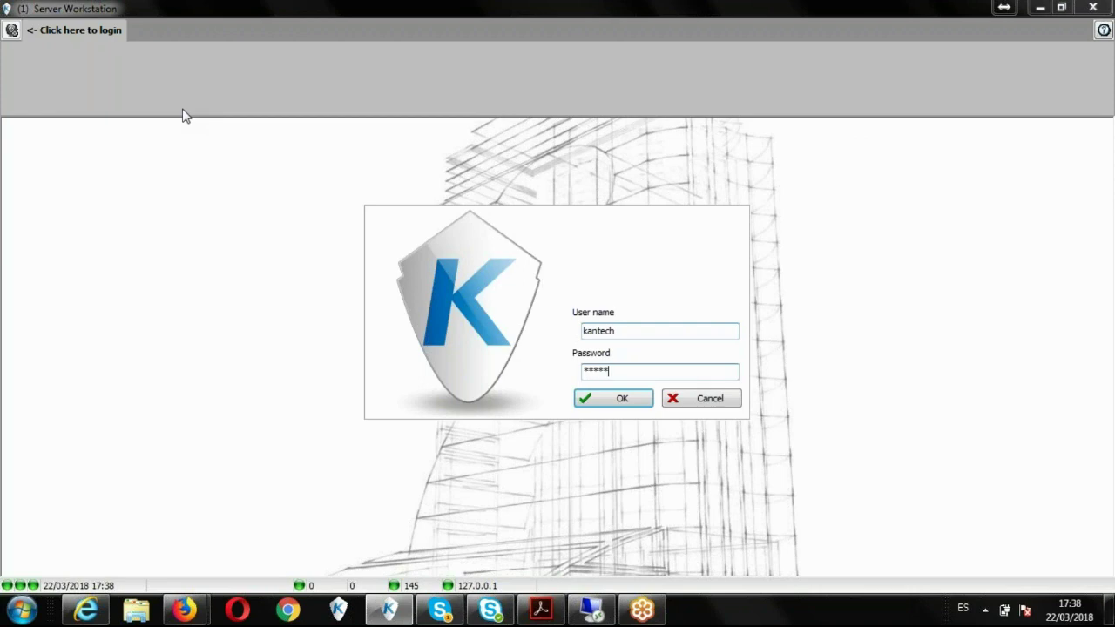
key("Return")
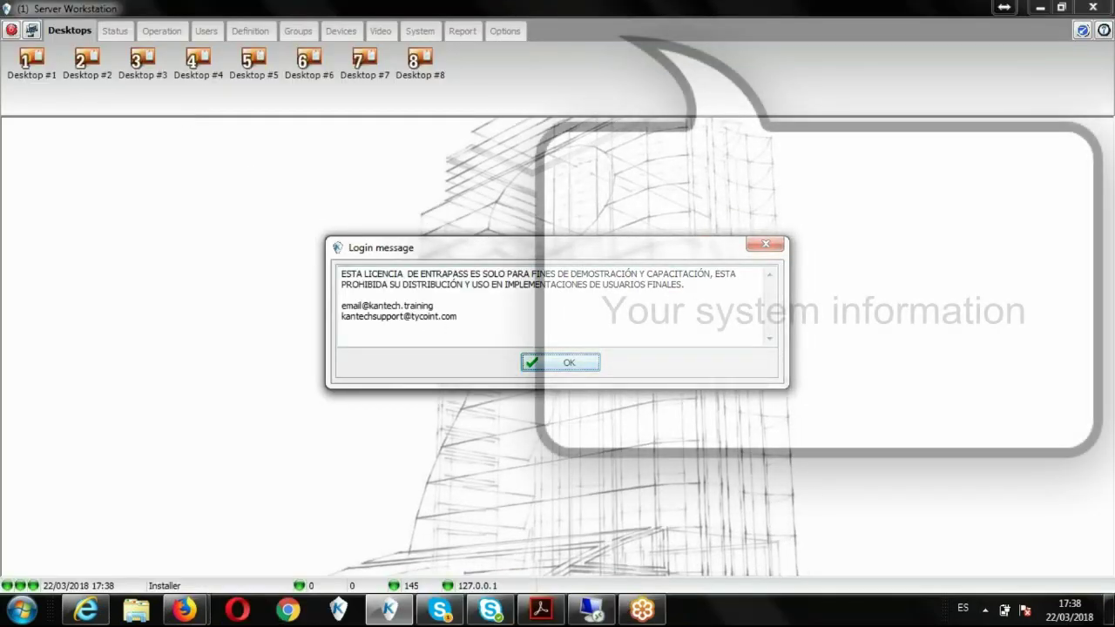
Dismiss the login message and open Options > Registration to review the serial numbers and components.
left_click(558, 364)
left_click(503, 30)
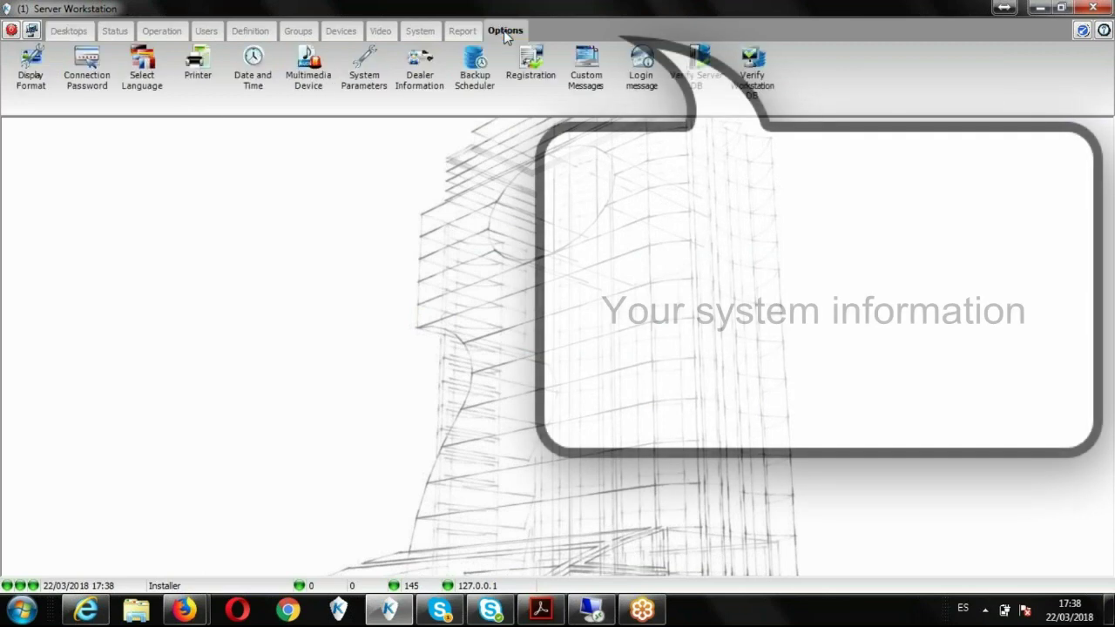
left_click(531, 63)
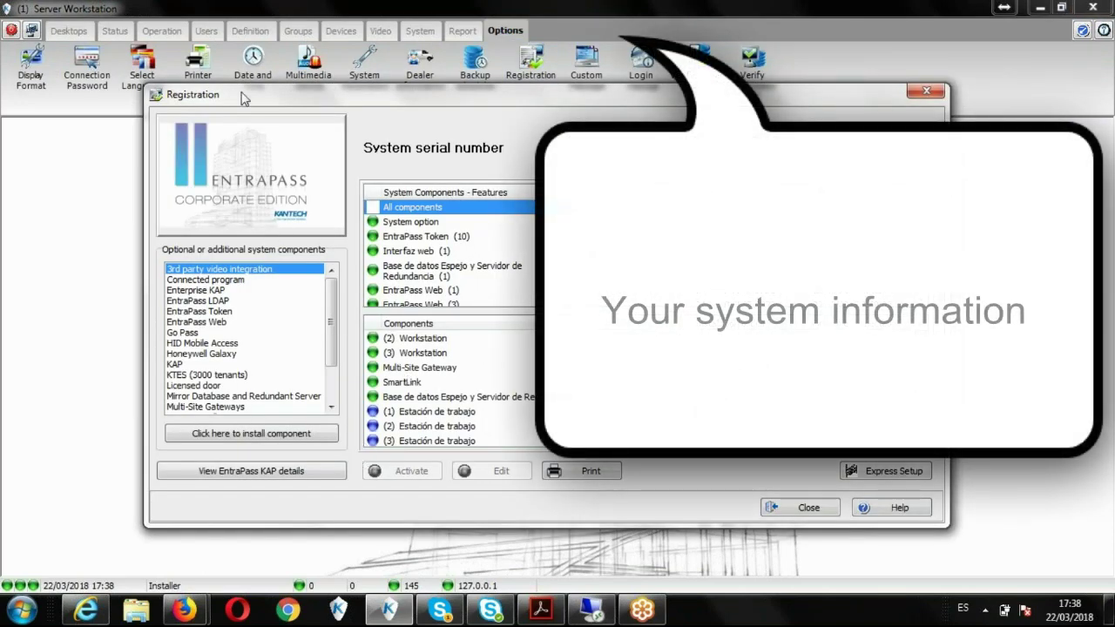
left_click(760, 94)
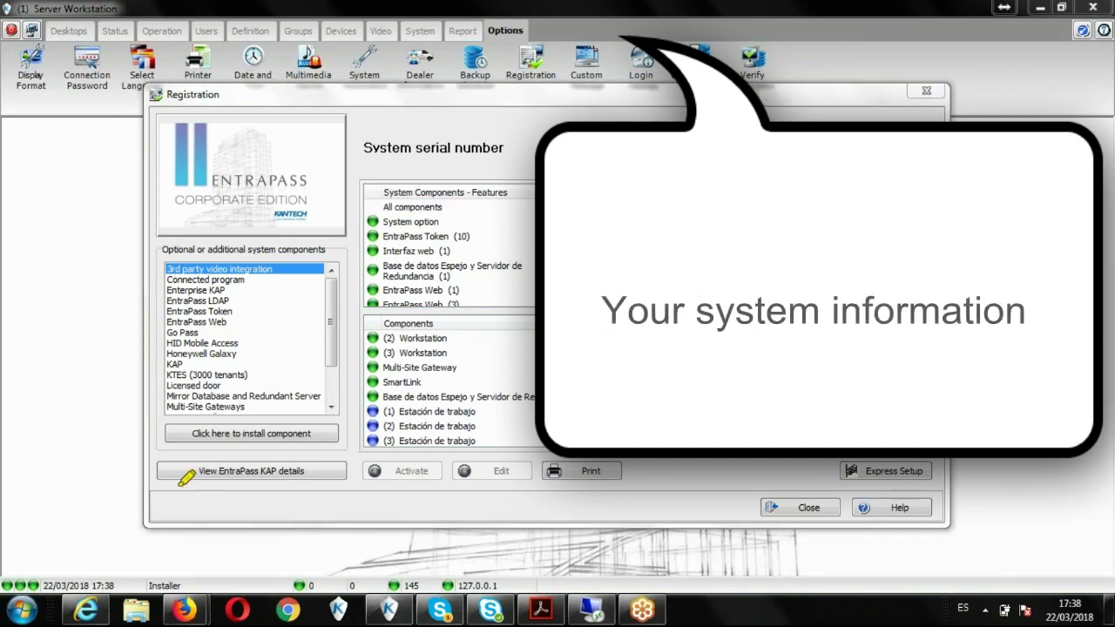
left_click_drag(170, 489, 346, 482)
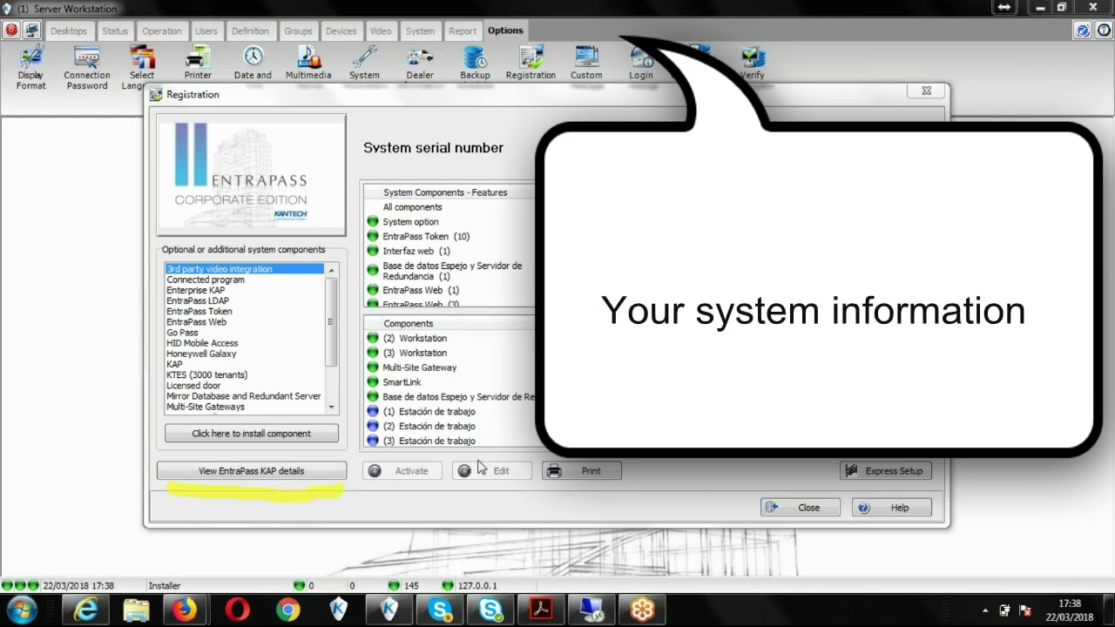
left_click(266, 474)
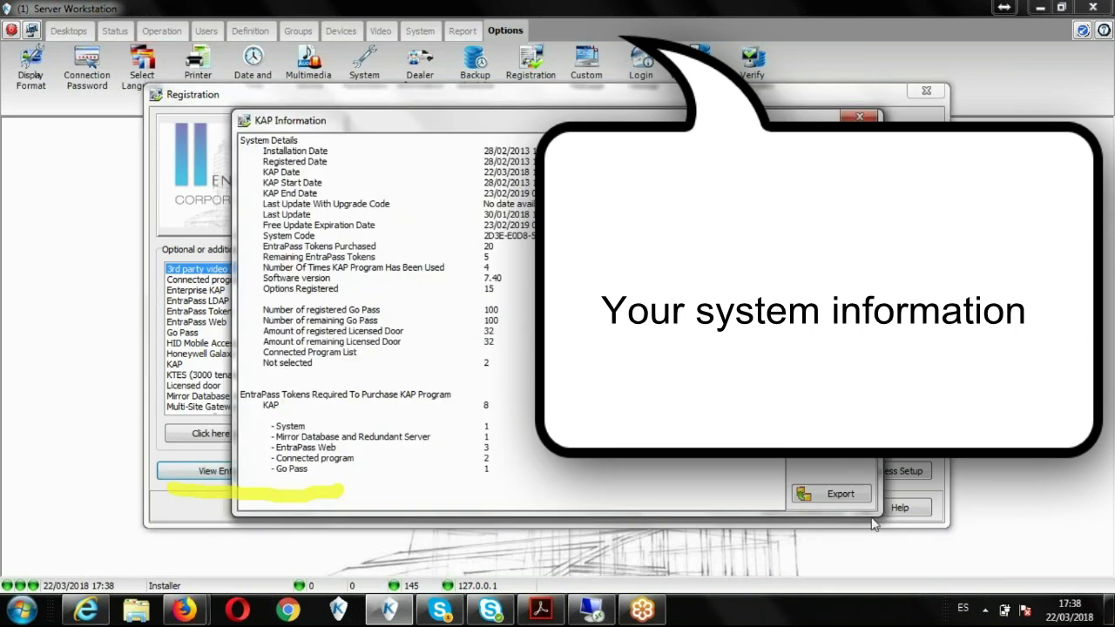
left_click(987, 498)
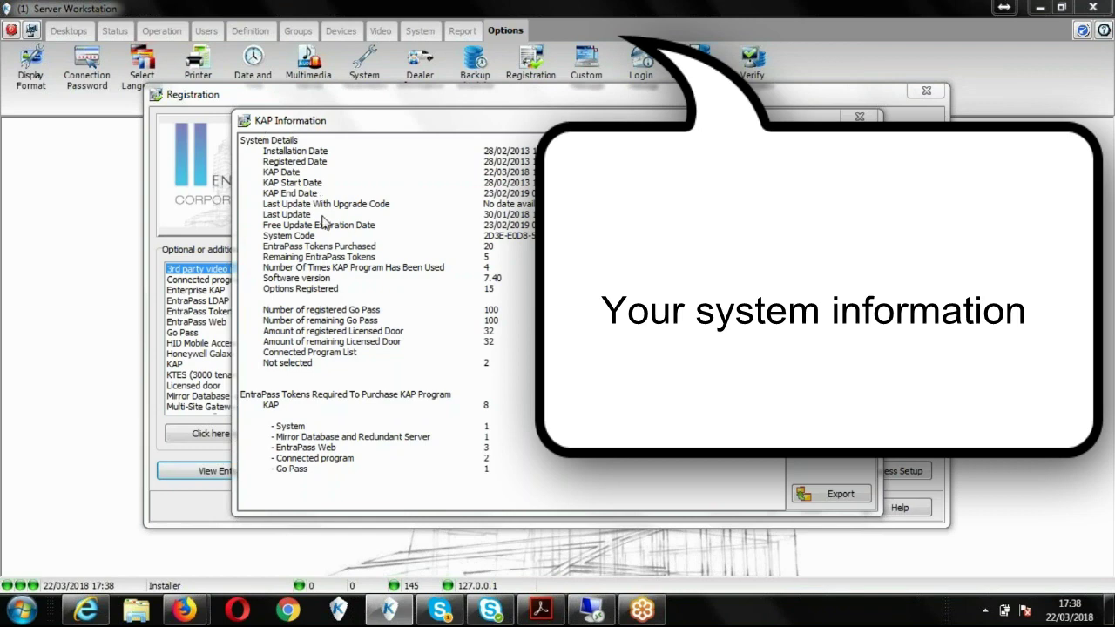
left_click(289, 153)
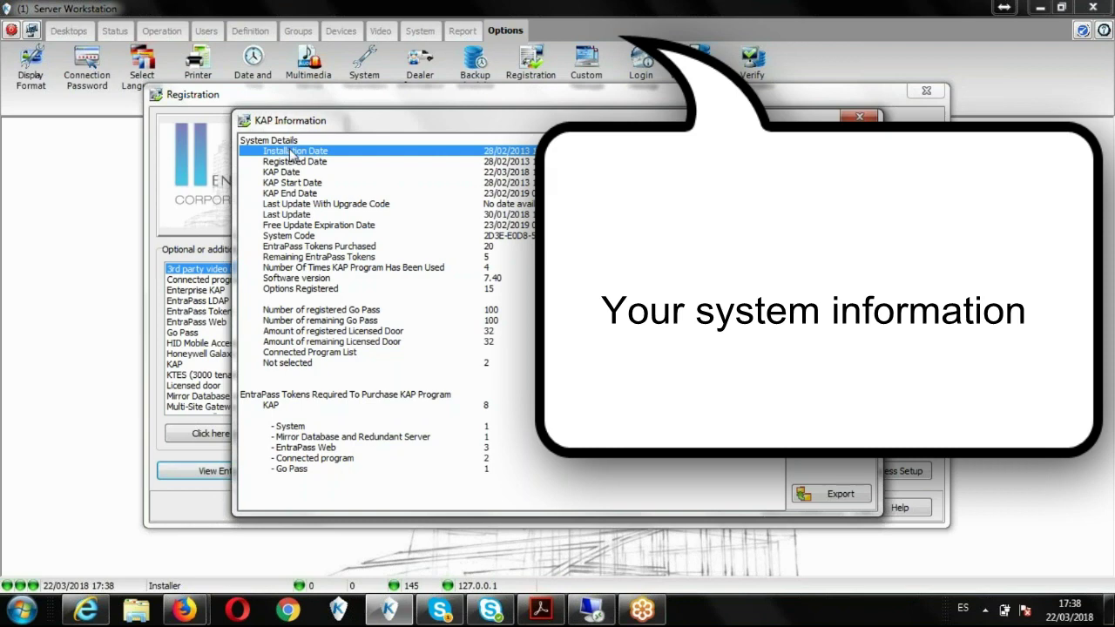
left_click(300, 164)
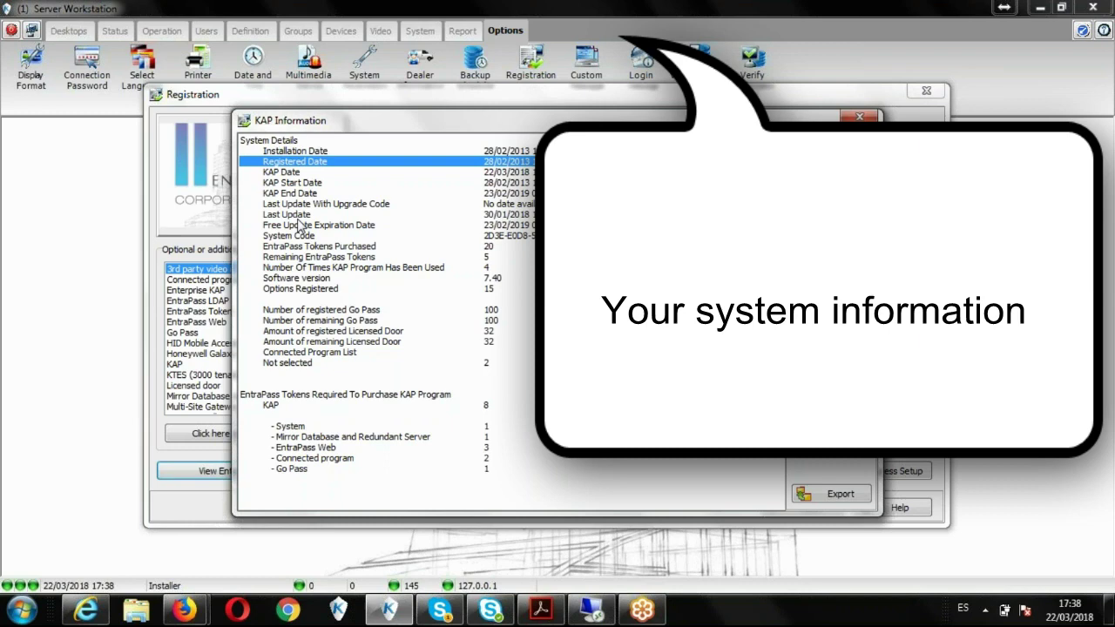
left_click(279, 230)
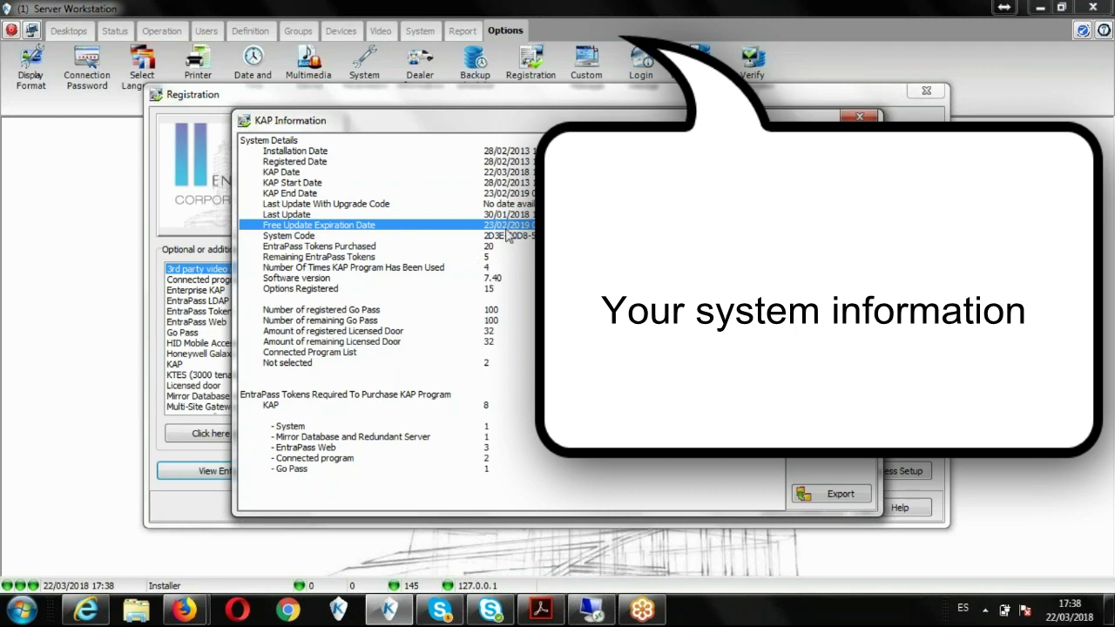
left_click(284, 406)
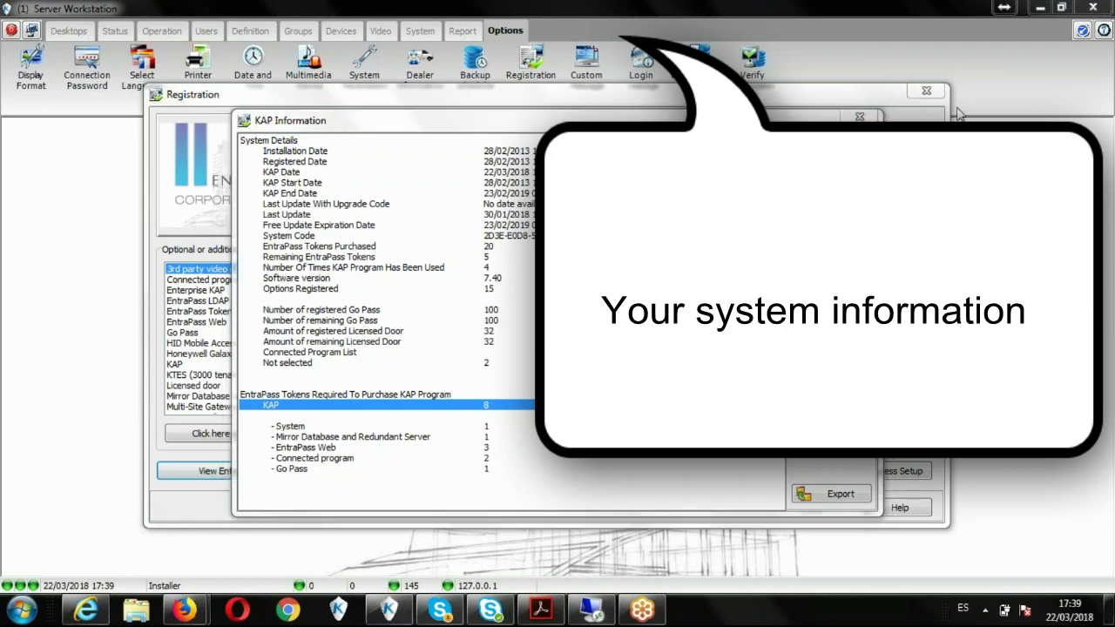
left_click(859, 116)
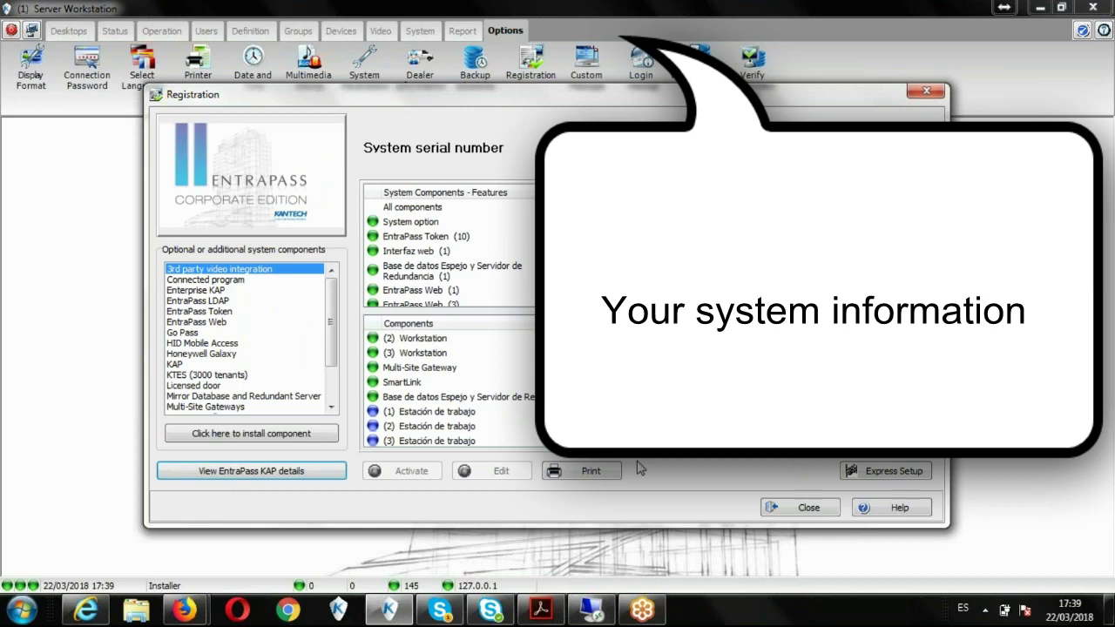
Close the Registration window to return to the main workstation.
left_click(796, 509)
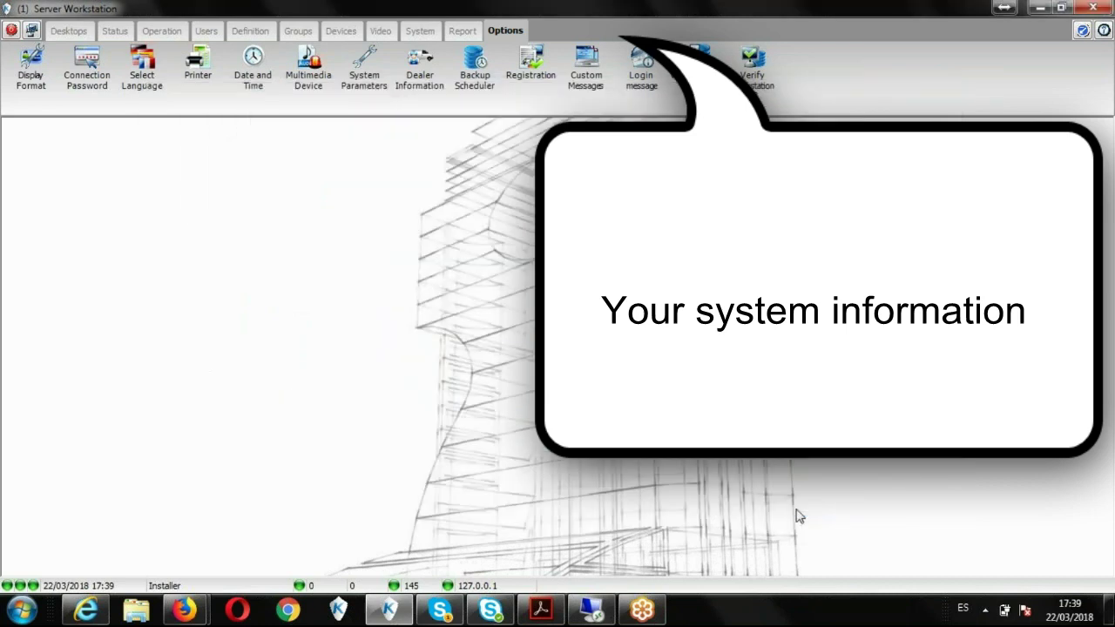